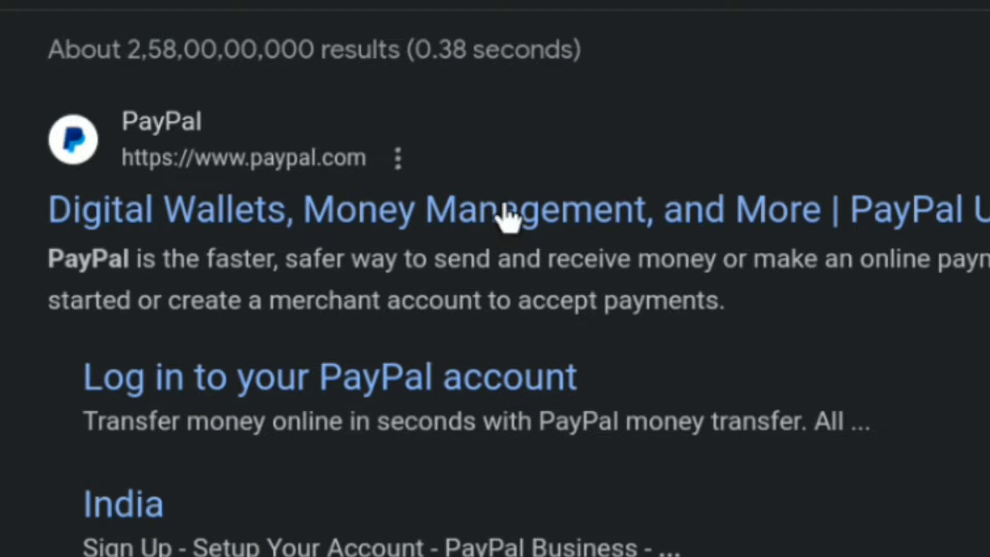
Open the official PayPal business homepage from the top Google search result.
{"action": "left_click", "coordinate": [207, 192]}
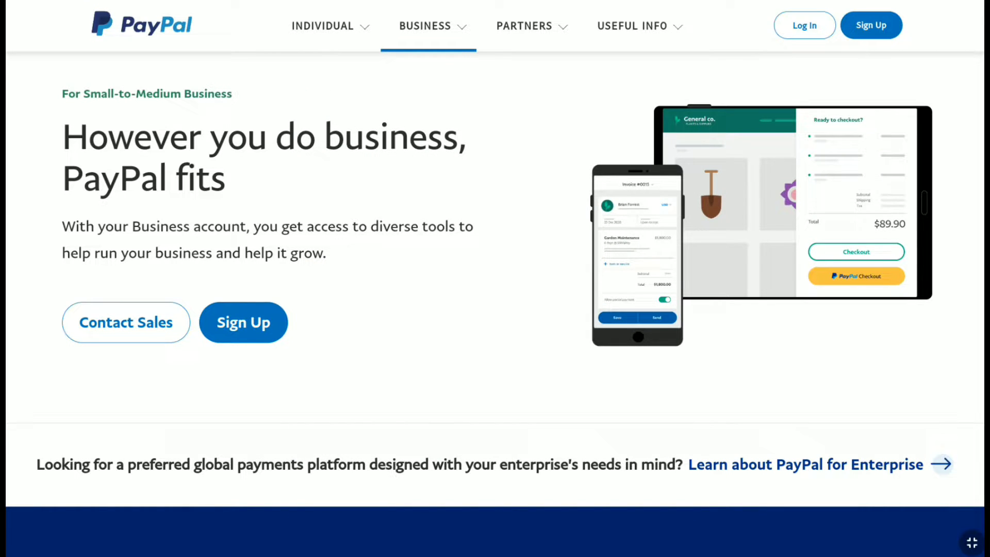
Log in to the PayPal business account with its password to reach the dashboard.
{"action": "scroll", "coordinate": [508, 259], "scroll_direction": "down", "scroll_amount": 1}
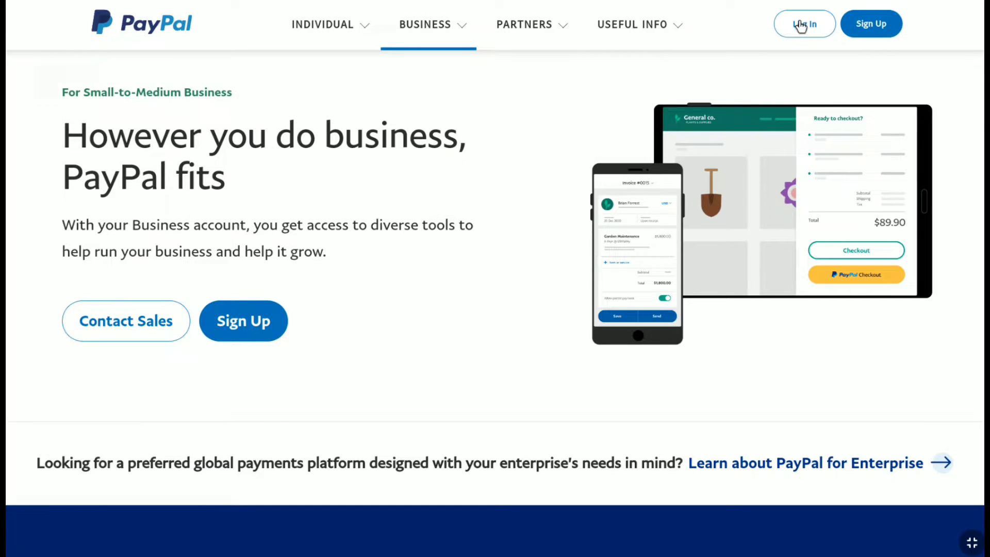
{"action": "left_click", "coordinate": [803, 35]}
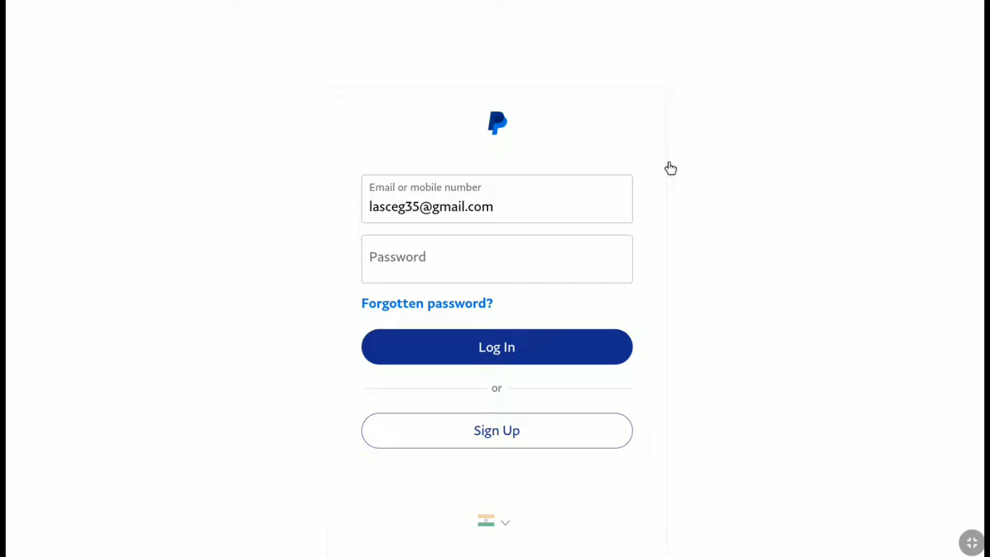
{"action": "left_click", "coordinate": [413, 265]}
{"action": "type", "text": "*********"}
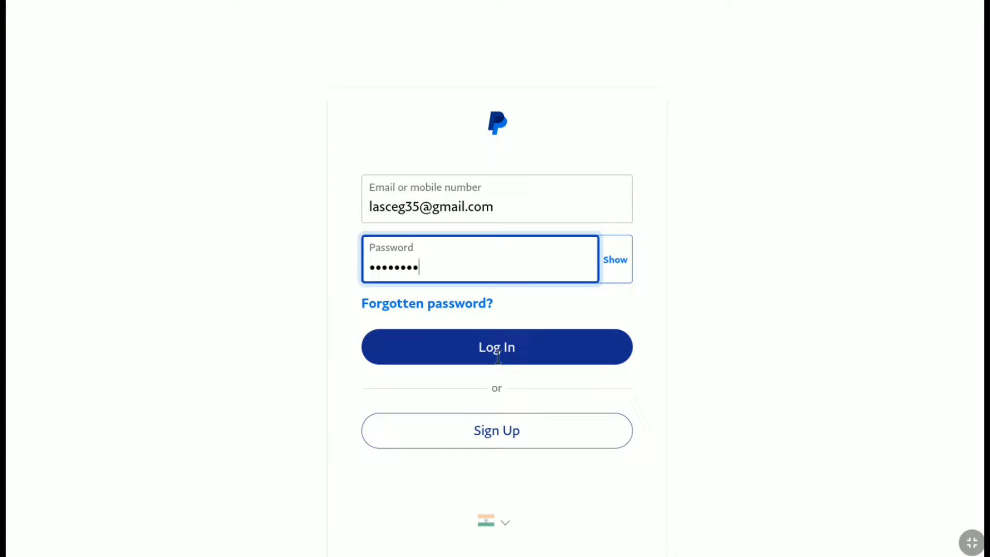
{"action": "left_click", "coordinate": [498, 354]}
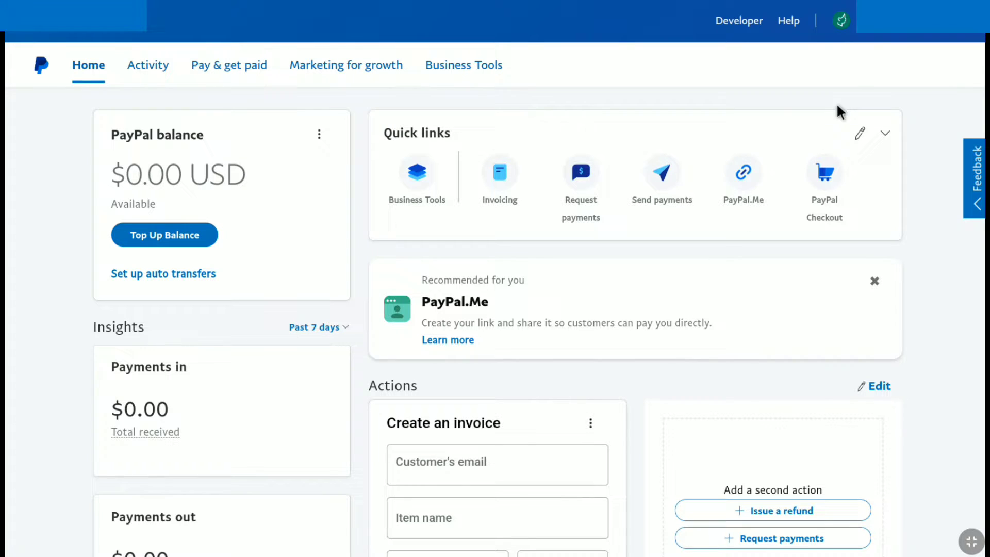
Open the profile icon's account dropdown at the top right of the dashboard.
{"action": "left_click", "coordinate": [841, 23]}
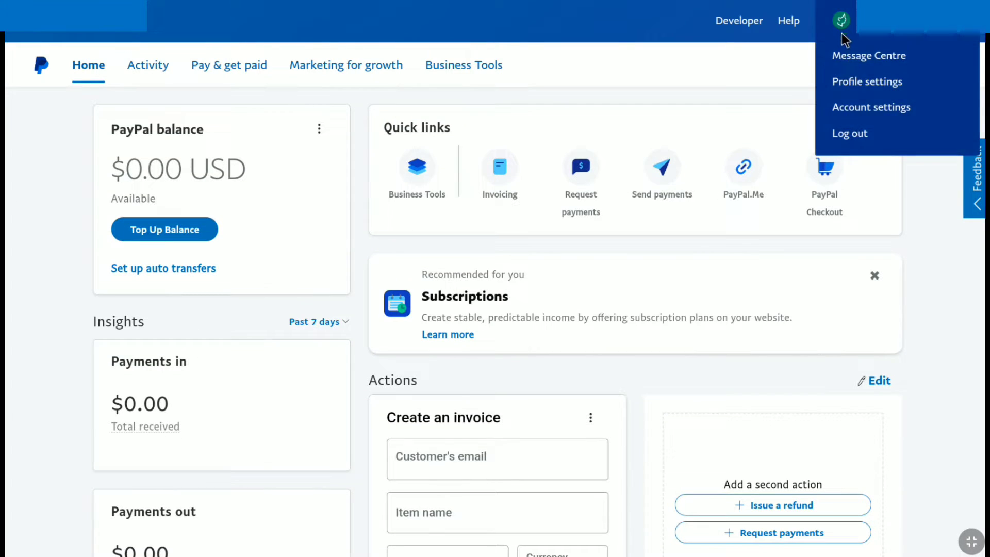
Open Profile settings and scroll Login and security down to the Business account type.
{"action": "left_click", "coordinate": [843, 87]}
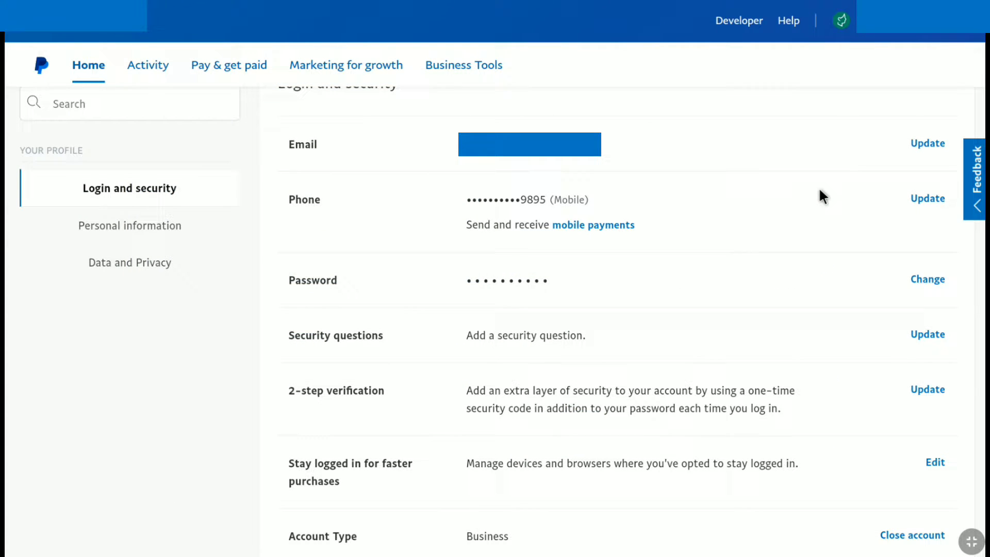
{"action": "scroll", "coordinate": [816, 200], "scroll_direction": "down", "scroll_amount": 5}
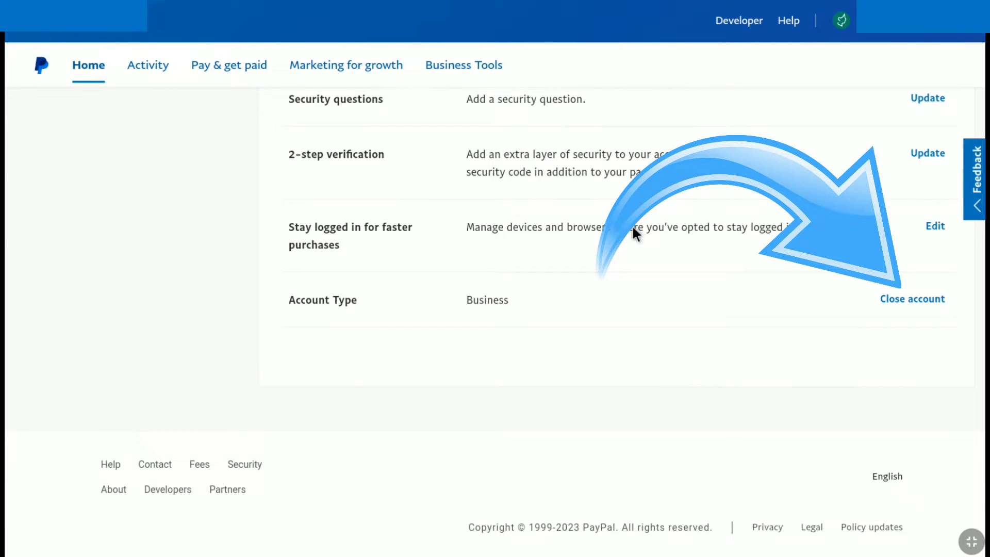
{"action": "left_click_drag", "start_coordinate": [290, 295], "coordinate": [508, 301]}
{"action": "left_click", "coordinate": [443, 295]}
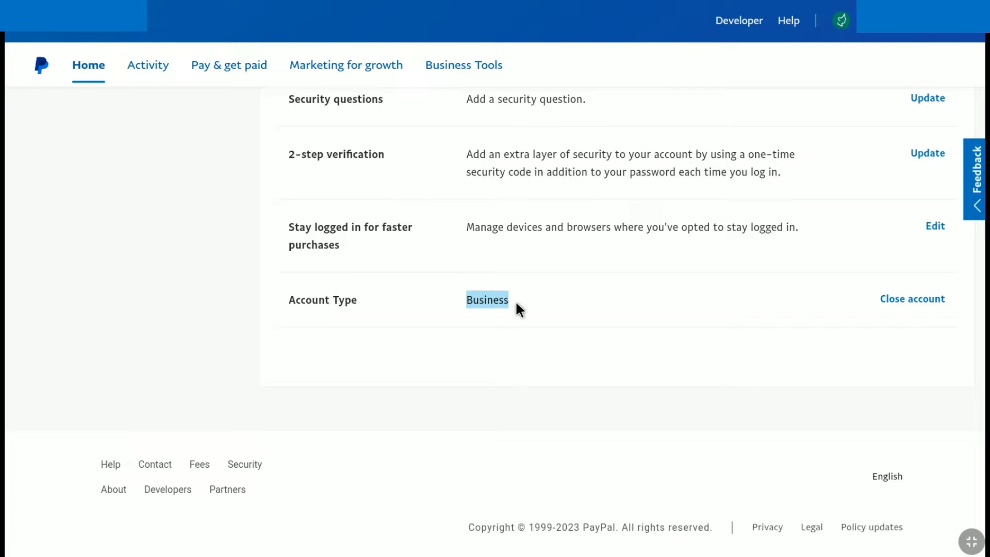
{"action": "left_click", "coordinate": [520, 303]}
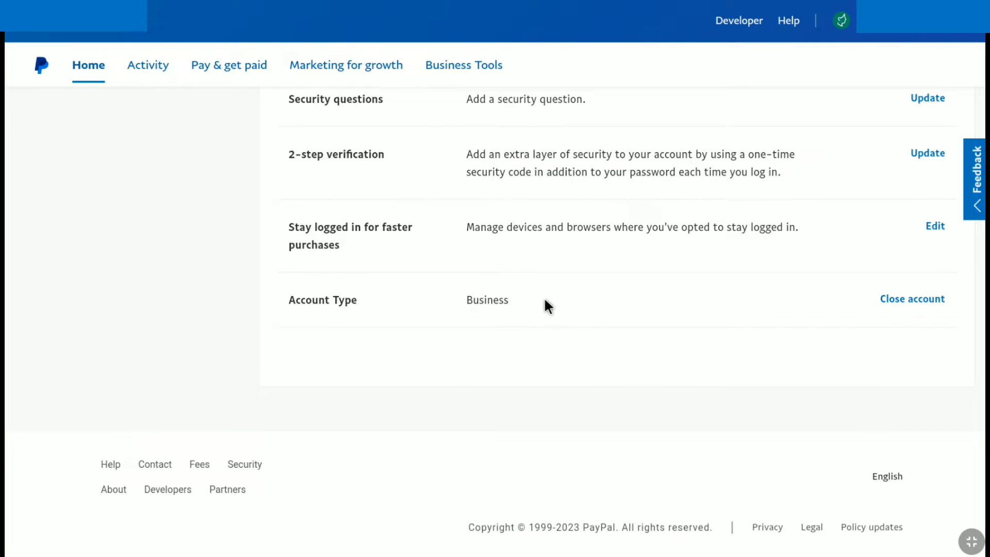
Start closing the account via Close account and reach the final-closure warning.
{"action": "left_click", "coordinate": [895, 296]}
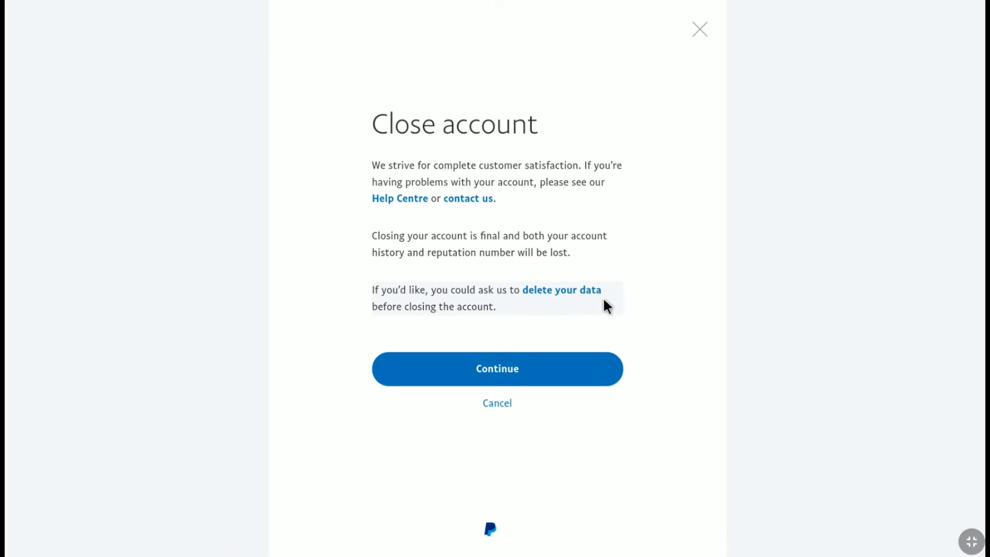
{"action": "left_click", "coordinate": [711, 361]}
Continue to the closing reasons, choose Bank Account verification, and scroll to Comments.
{"action": "left_click", "coordinate": [519, 364]}
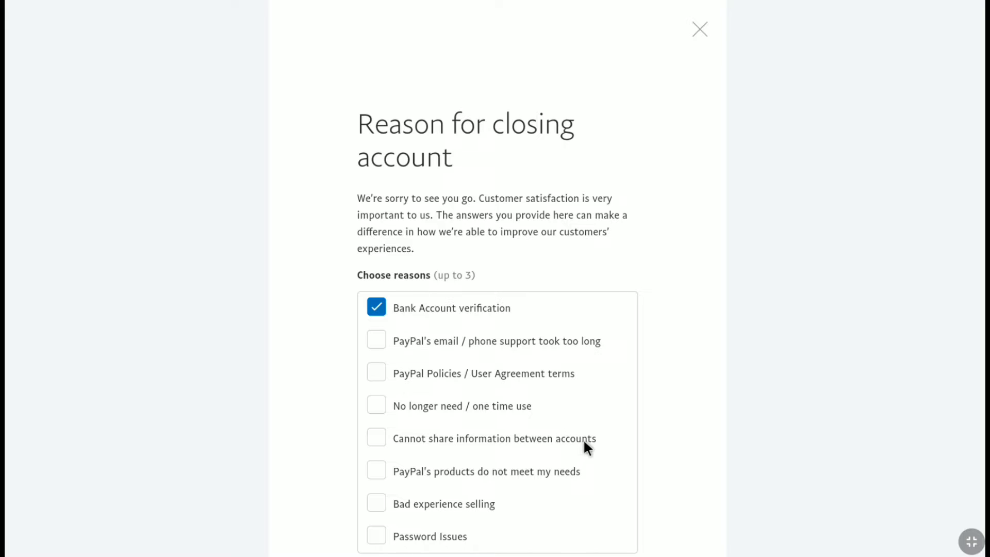
{"action": "scroll", "coordinate": [515, 418], "scroll_direction": "down", "scroll_amount": 1}
{"action": "scroll", "coordinate": [504, 413], "scroll_direction": "down", "scroll_amount": 2}
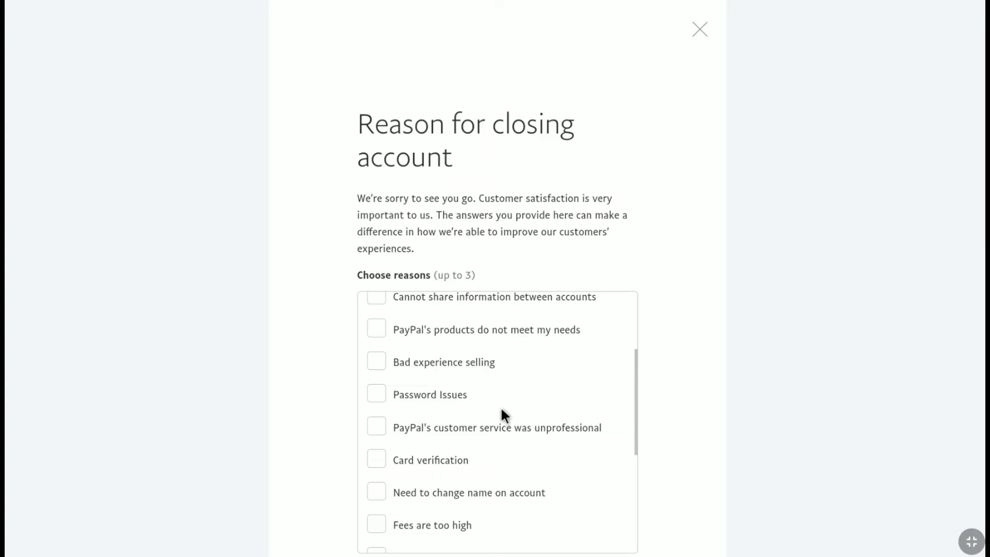
{"action": "scroll", "coordinate": [523, 422], "scroll_direction": "down", "scroll_amount": 1}
{"action": "scroll", "coordinate": [517, 436], "scroll_direction": "down", "scroll_amount": 3}
{"action": "scroll", "coordinate": [510, 433], "scroll_direction": "down", "scroll_amount": 5}
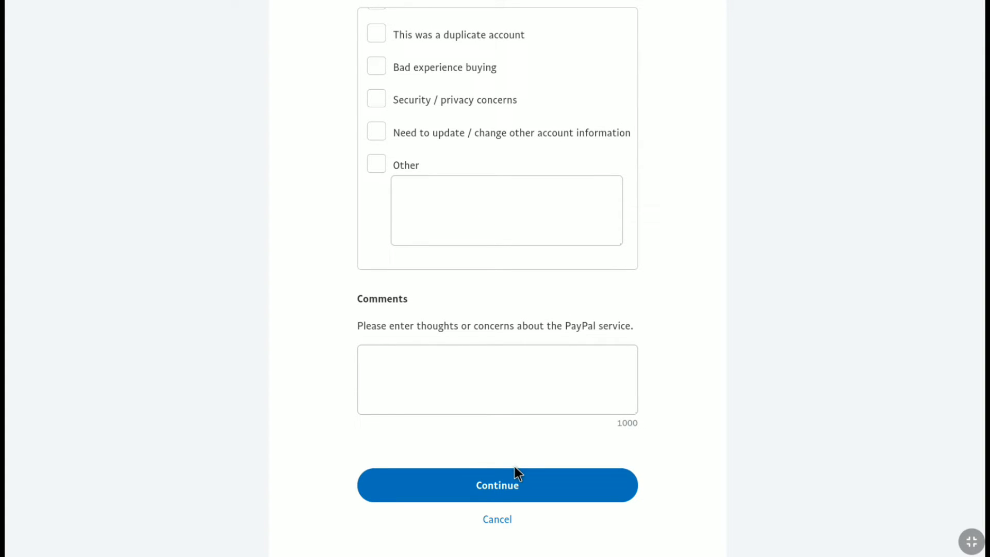
Submit the closing reason and confirm permanently closing the PayPal account.
{"action": "left_click", "coordinate": [511, 483]}
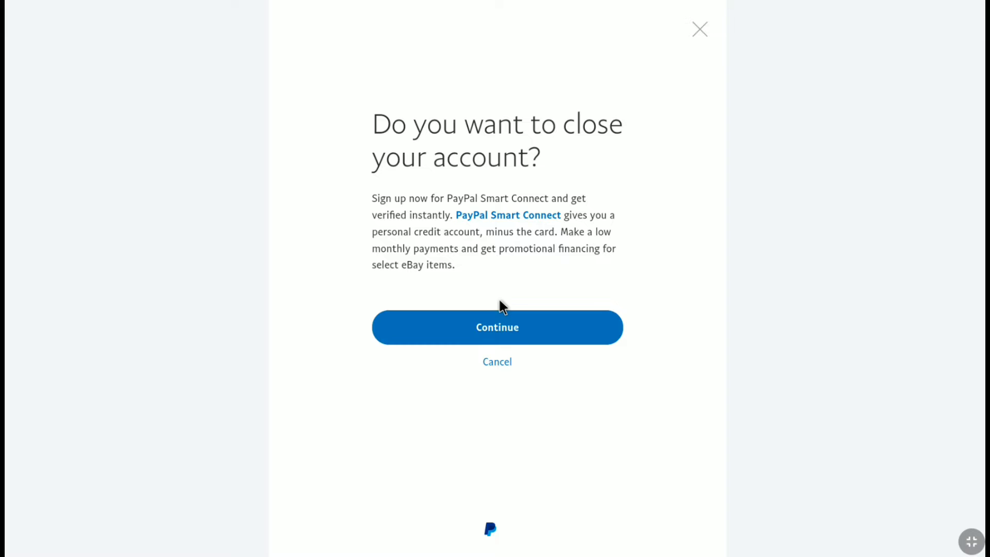
{"action": "left_click", "coordinate": [497, 343]}
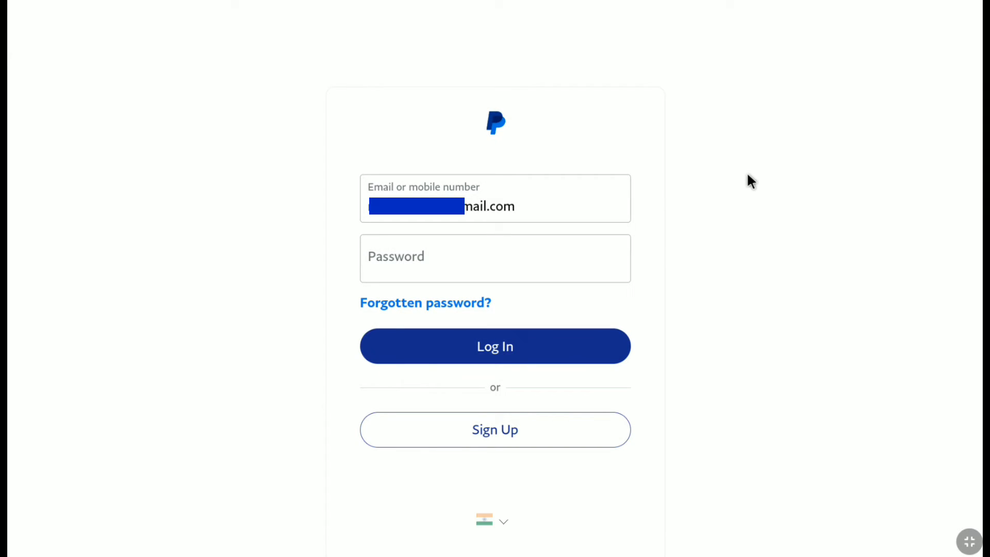
Try logging in to the closed account and get the 'Please check your entries' error.
{"action": "left_click", "coordinate": [398, 255]}
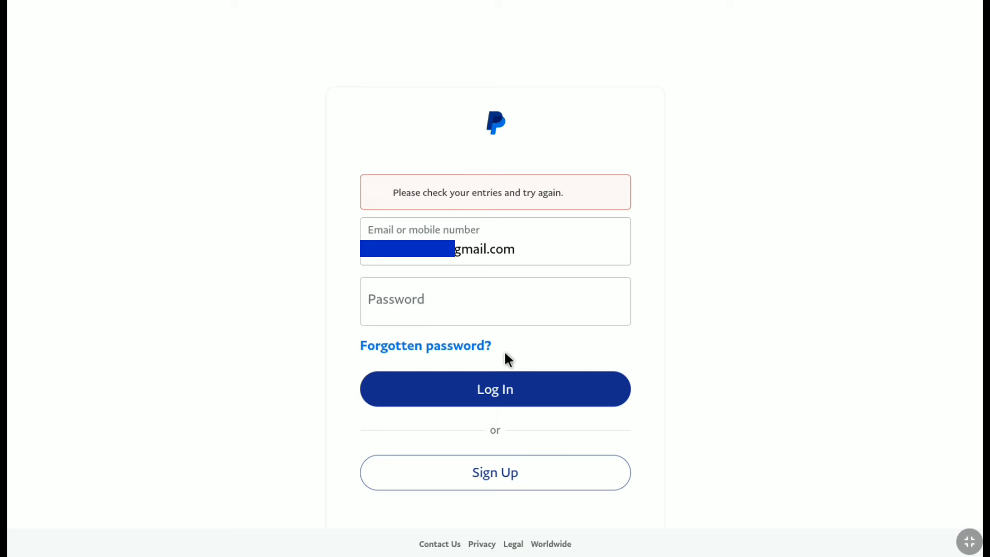
{"action": "triple_click", "coordinate": [545, 205]}
{"action": "left_click", "coordinate": [617, 203]}
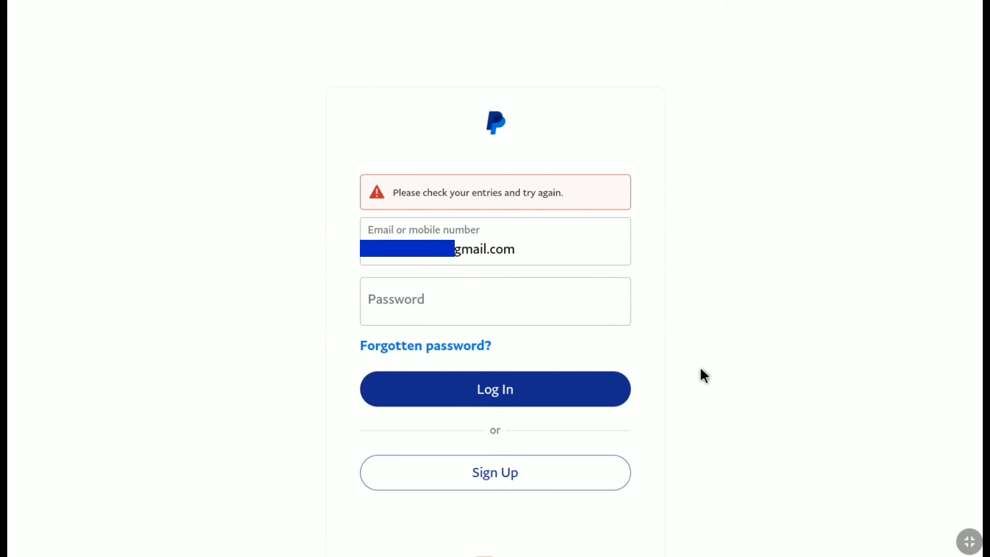